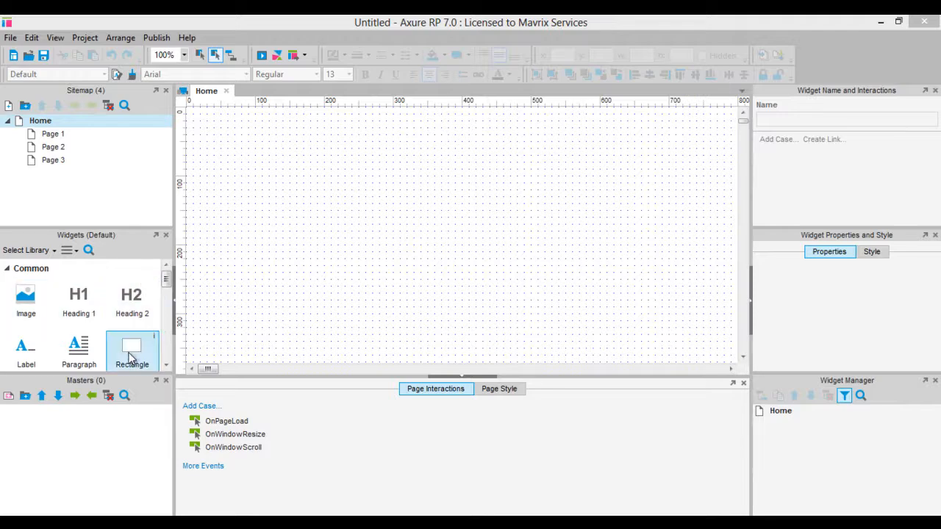
# - Place a rectangle on the Home page, resize it to 210 by 90 at x 220, y 120, and label it "Rectangle"
pyautogui.moveTo(130, 359); pyautogui.dragTo(349, 196)
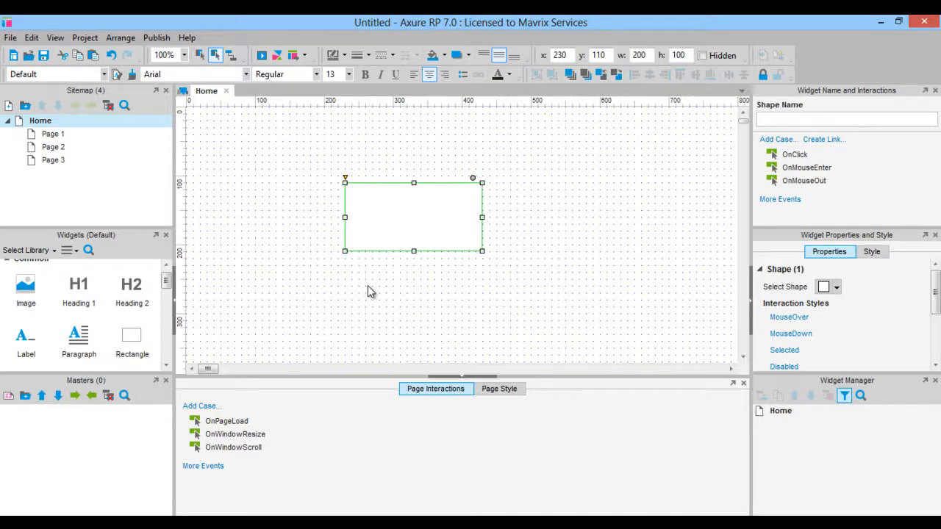
pyautogui.moveTo(345, 183)
pyautogui.mouseDown()
pyautogui.moveTo(255, 140)
pyautogui.moveTo(338, 189)
pyautogui.mouseUp()
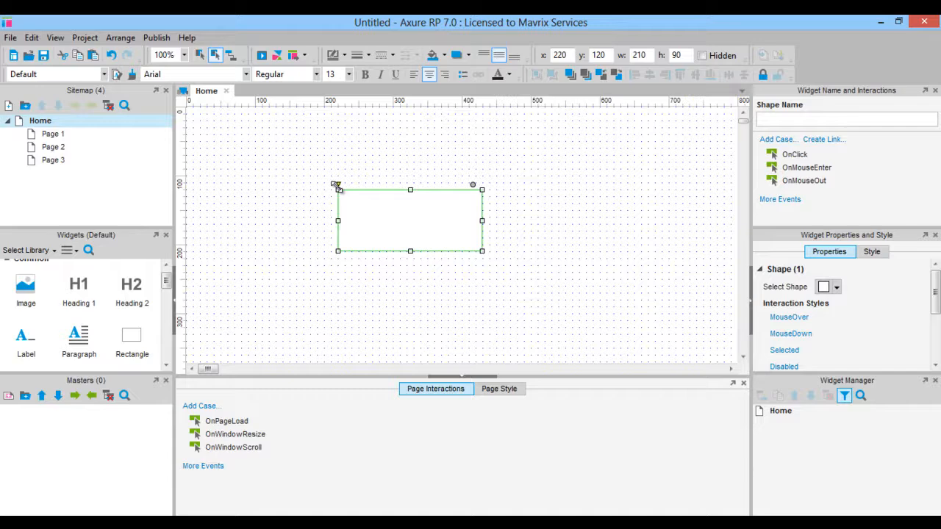
pyautogui.doubleClick(337, 186)
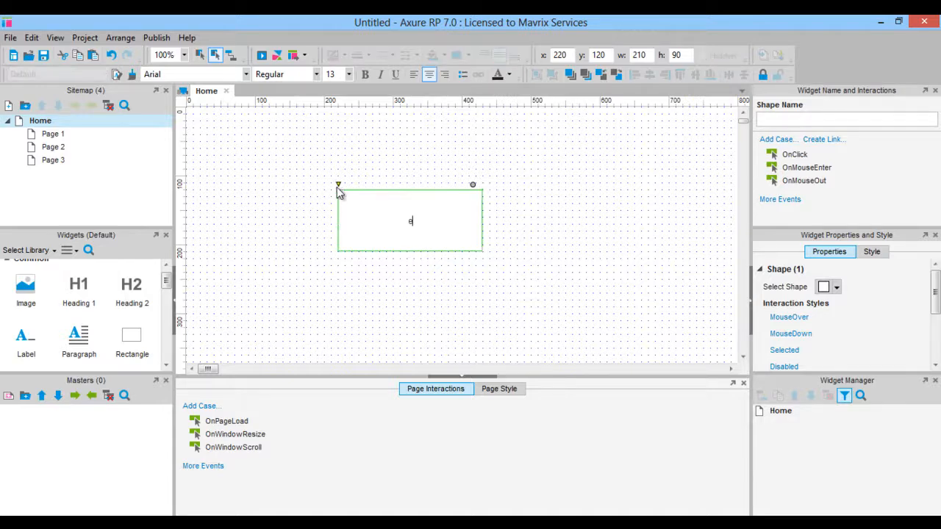
pyautogui.write('Rectangle')
pyautogui.click(545, 192)
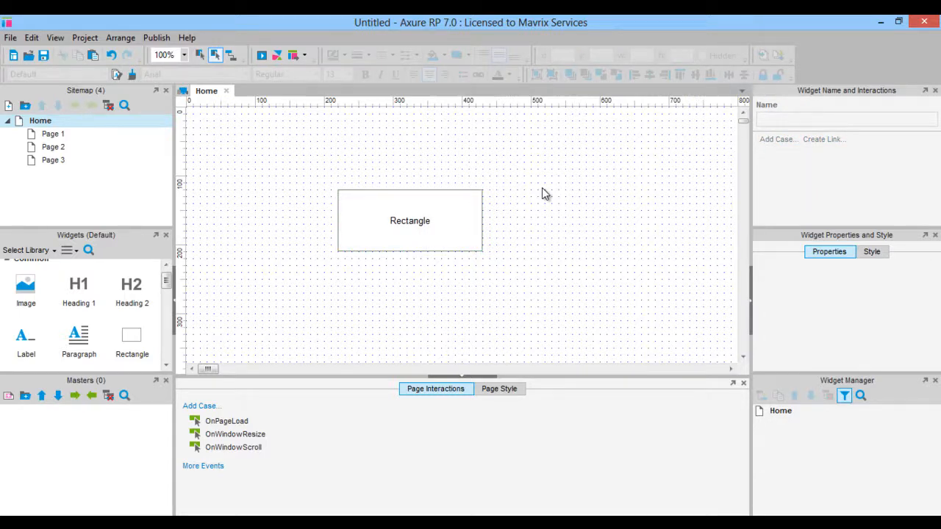
# - Set the font size of the rectangle's text to 14
pyautogui.click(430, 218)
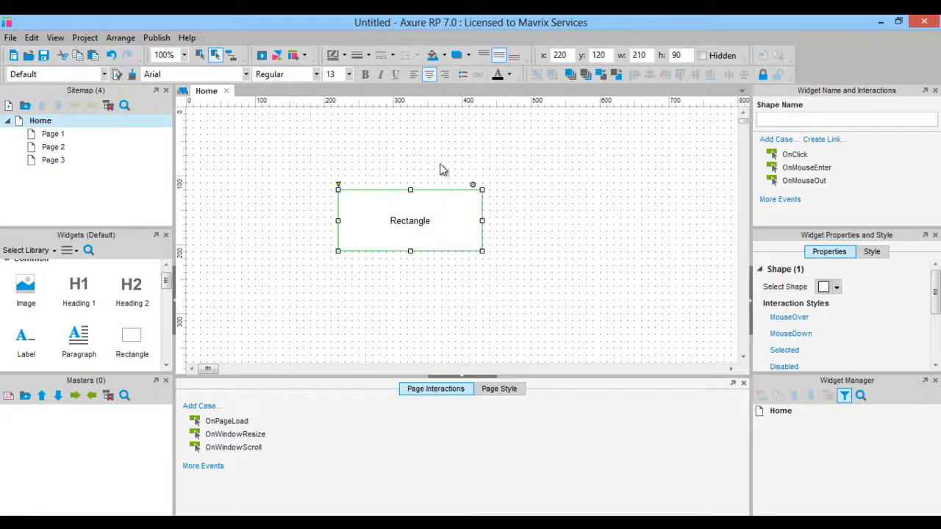
pyautogui.click(348, 74)
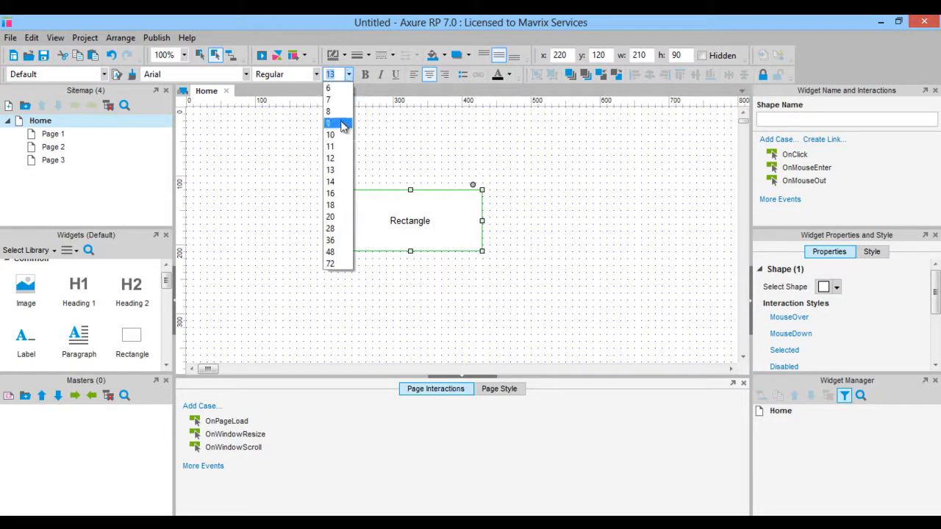
pyautogui.click(331, 182)
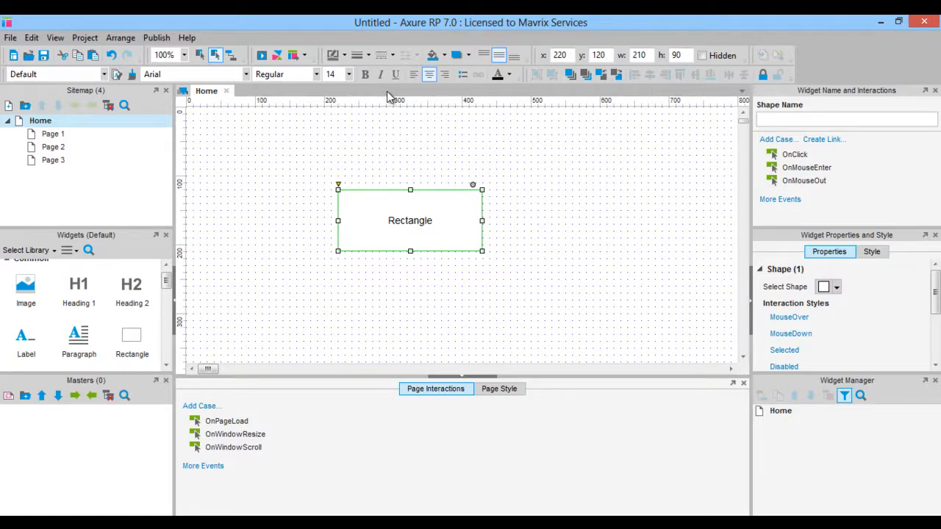
# - Colour the rectangle's text red and fill its background with light grey
pyautogui.click(511, 76)
pyautogui.click(501, 161)
pyautogui.click(443, 145)
pyautogui.click(418, 199)
pyautogui.click(444, 56)
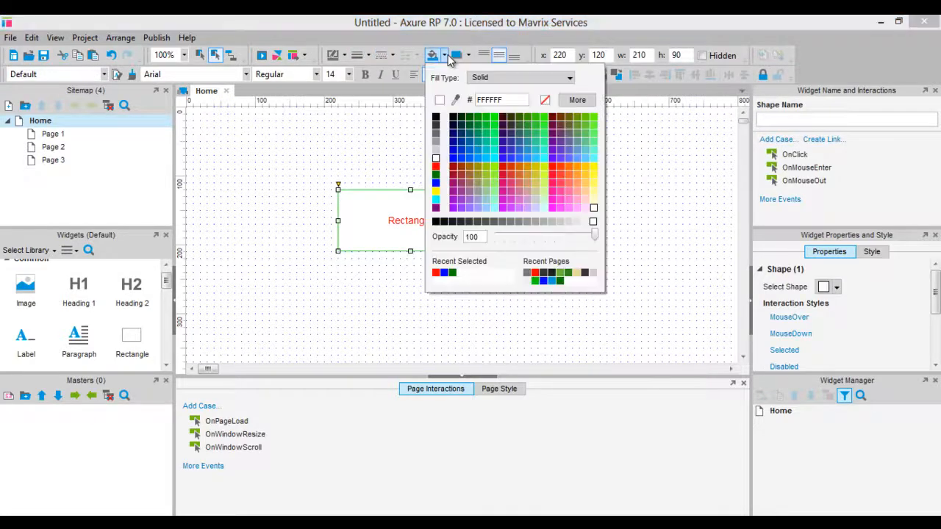
pyautogui.click(436, 150)
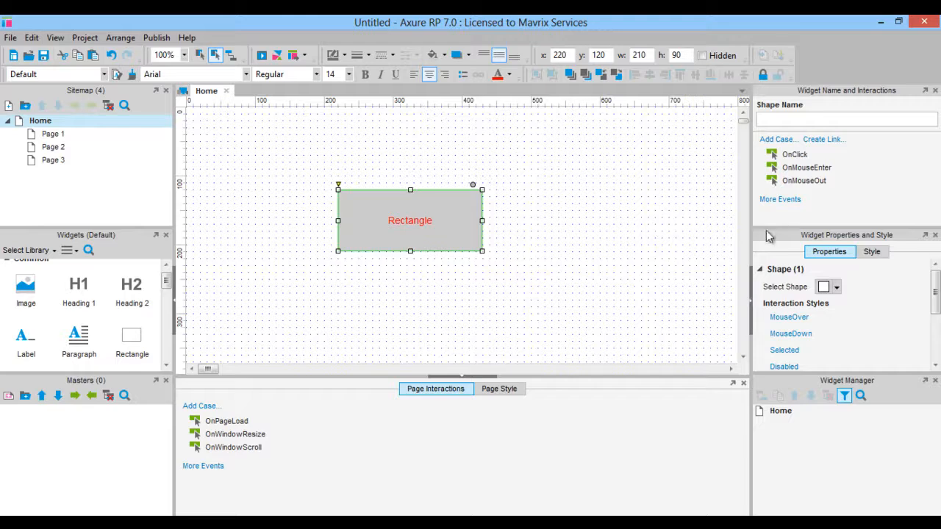
# - Undock the widget properties and style pane and collapse all of the rectangle's style sections to survey them
pyautogui.click(927, 238)
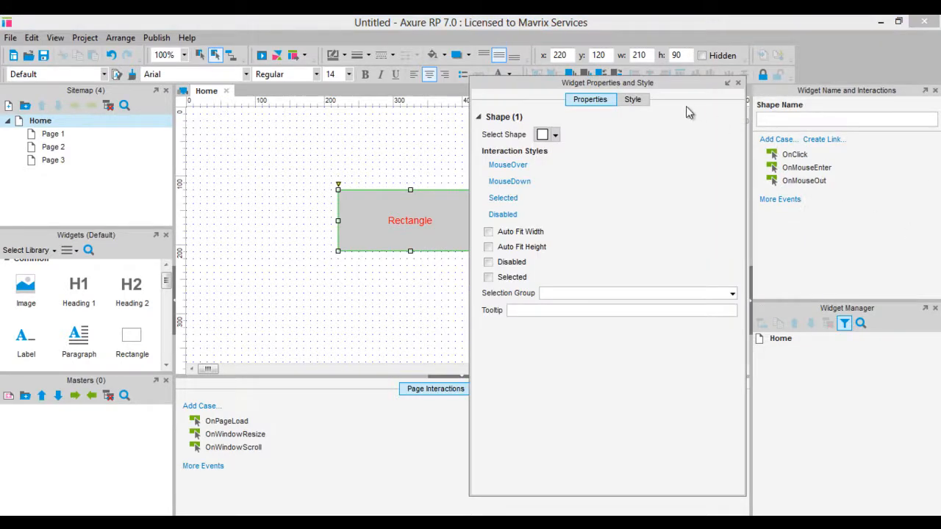
pyautogui.click(636, 103)
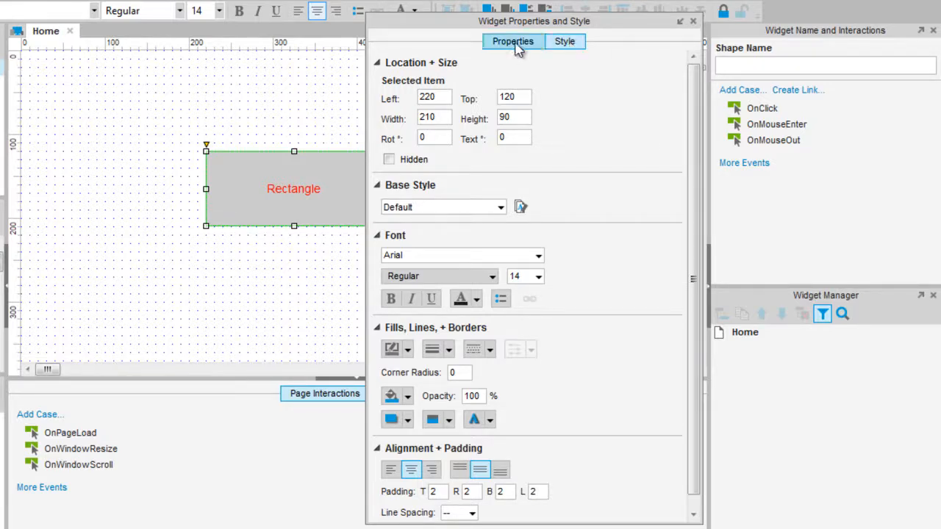
pyautogui.click(384, 65)
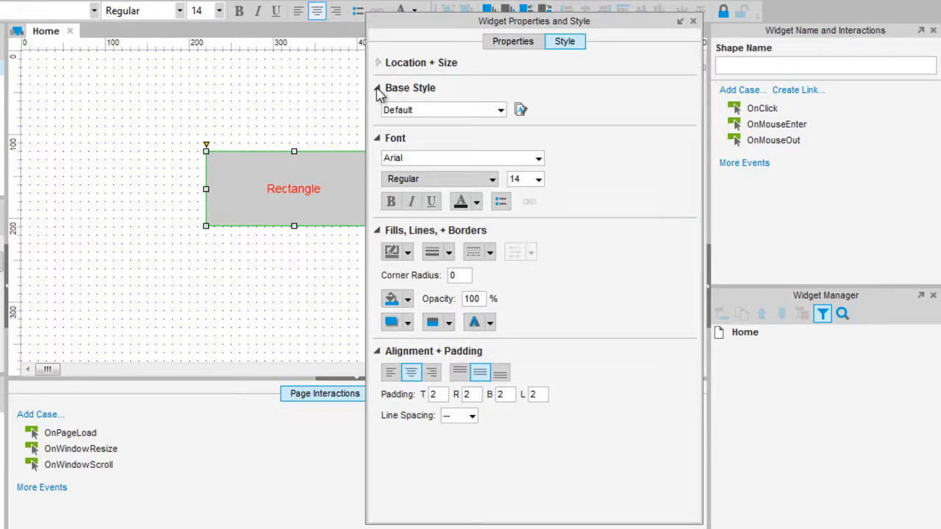
pyautogui.click(377, 88)
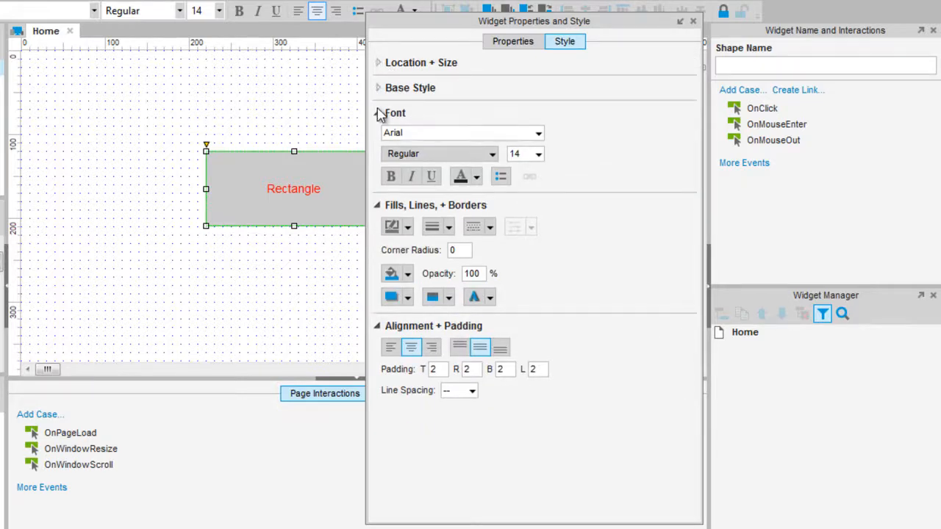
pyautogui.click(379, 114)
pyautogui.click(380, 139)
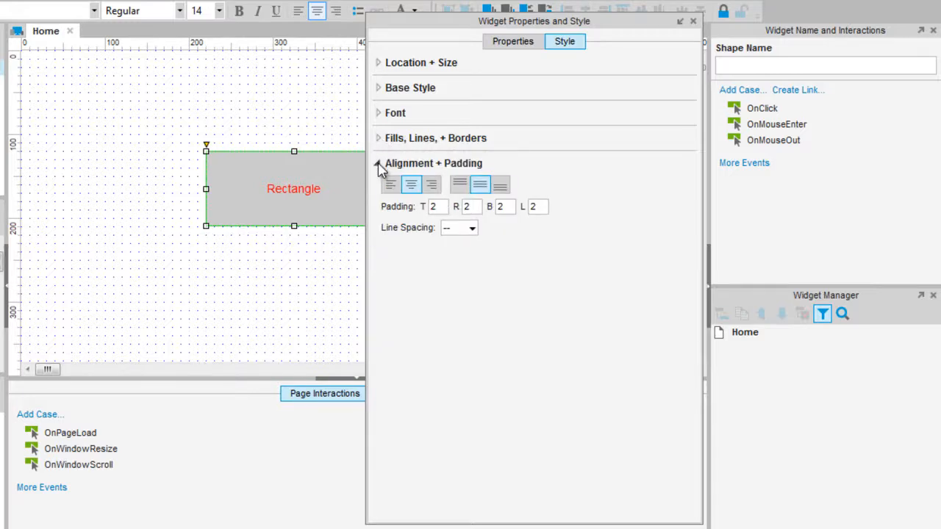
pyautogui.click(379, 164)
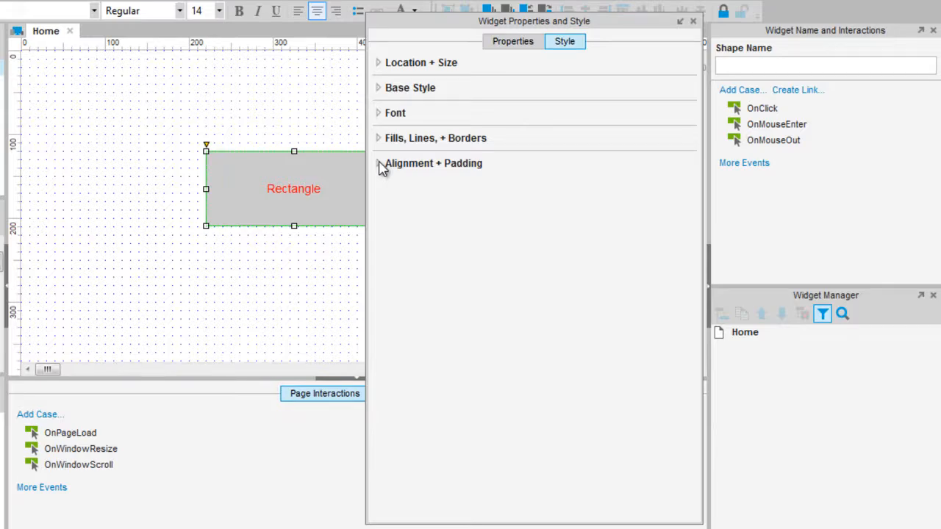
# - Create a new custom widget style named "Custom" in the Widget Style Editor
pyautogui.click(379, 89)
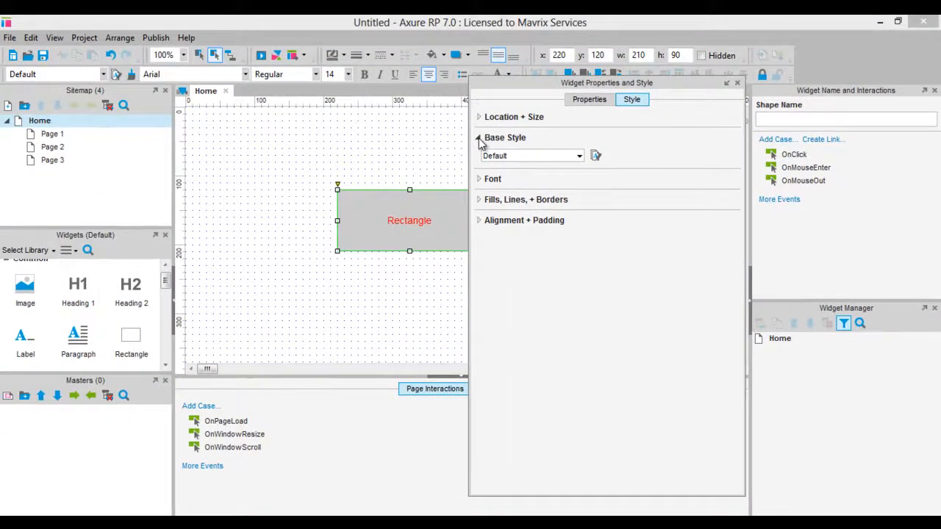
pyautogui.click(595, 155)
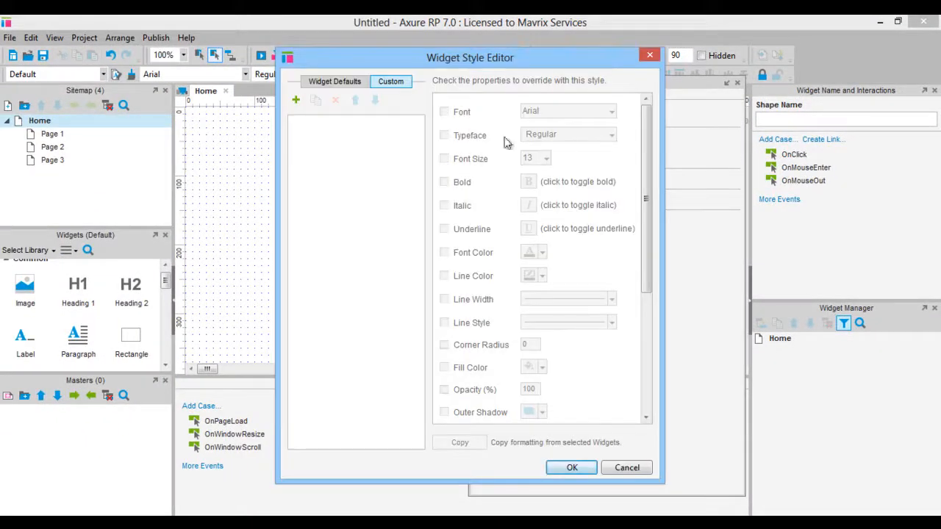
pyautogui.click(329, 82)
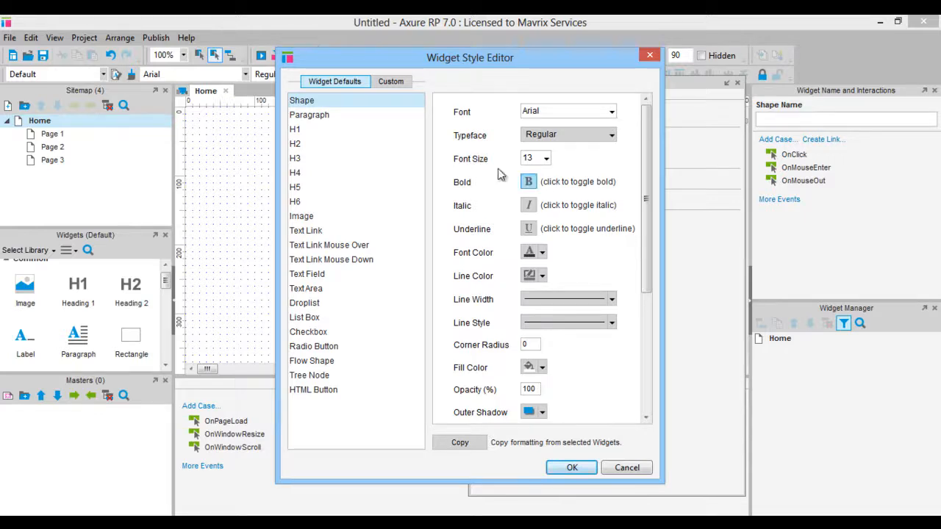
pyautogui.click(389, 85)
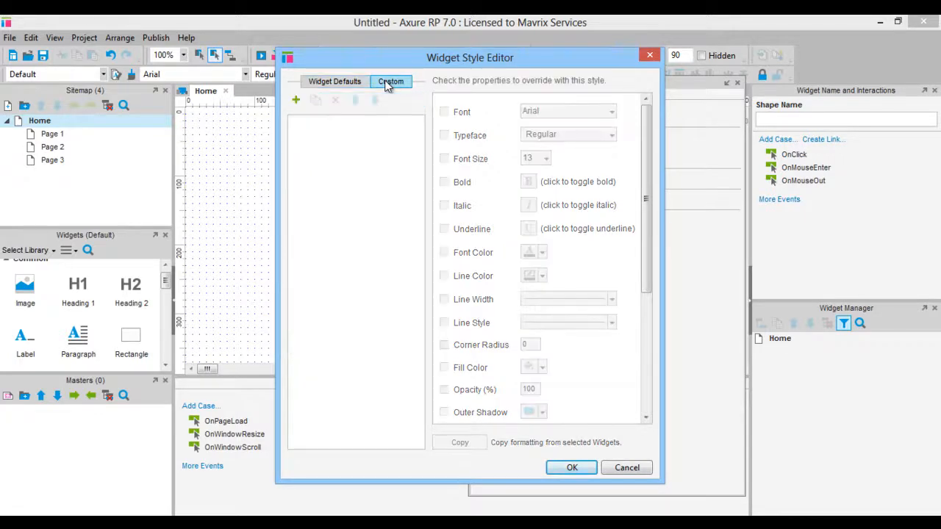
pyautogui.click(296, 99)
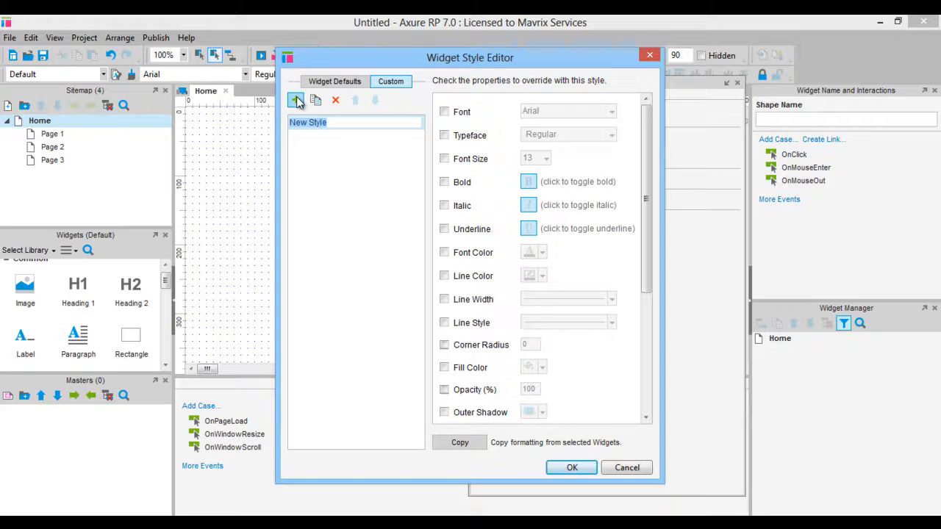
pyautogui.doubleClick(331, 123)
pyautogui.moveTo(330, 123); pyautogui.dragTo(274, 107)
pyautogui.write('Custom')
pyautogui.press('Return')
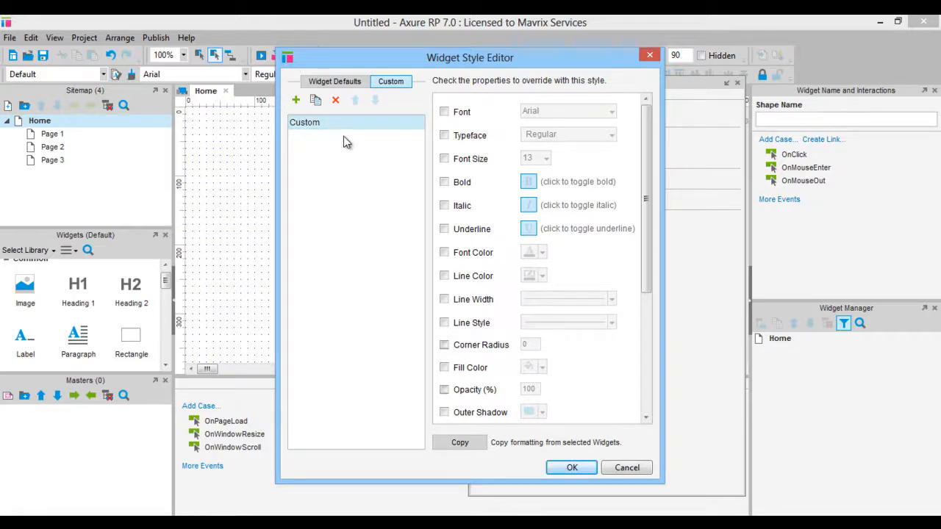
# - Override the font size with 20 in the Custom style and save the style
pyautogui.click(445, 158)
pyautogui.click(546, 158)
pyautogui.click(535, 257)
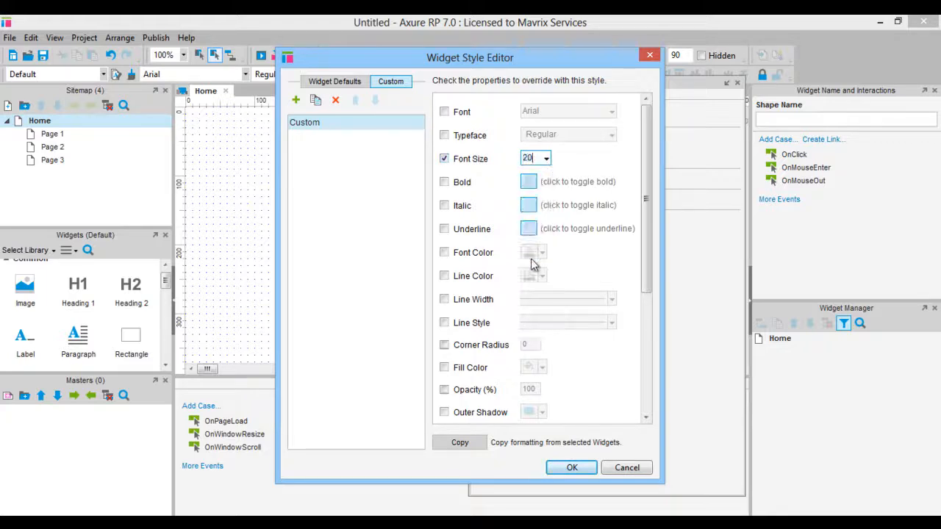
pyautogui.click(554, 468)
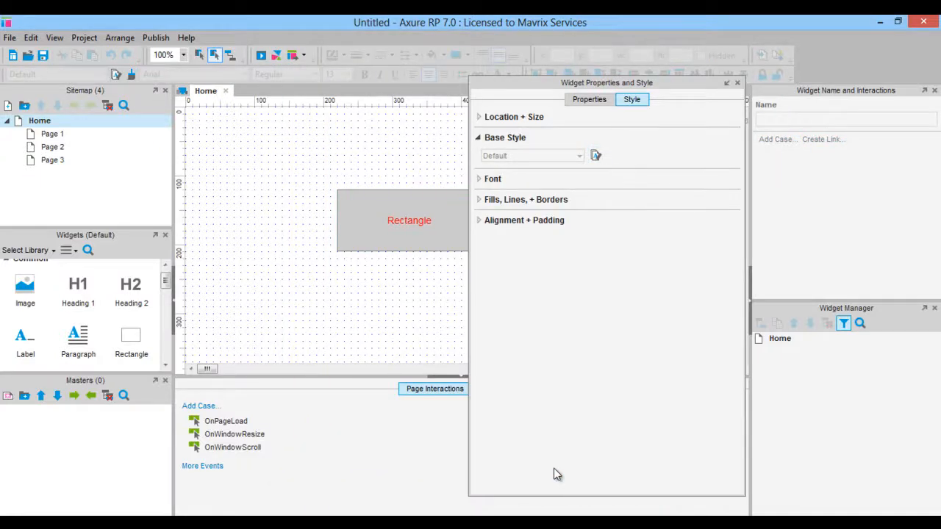
# - Apply the Custom base style to the rectangle on the canvas
pyautogui.click(413, 227)
pyautogui.click(579, 156)
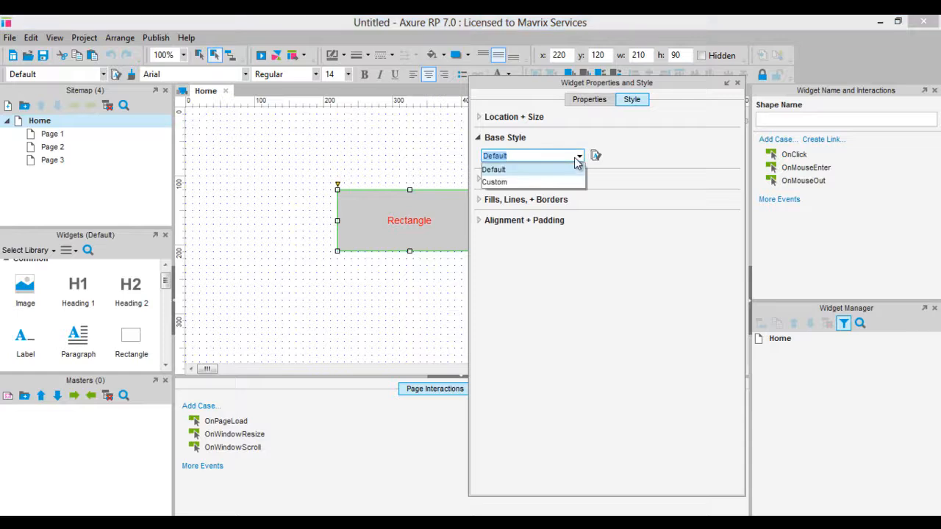
pyautogui.click(548, 186)
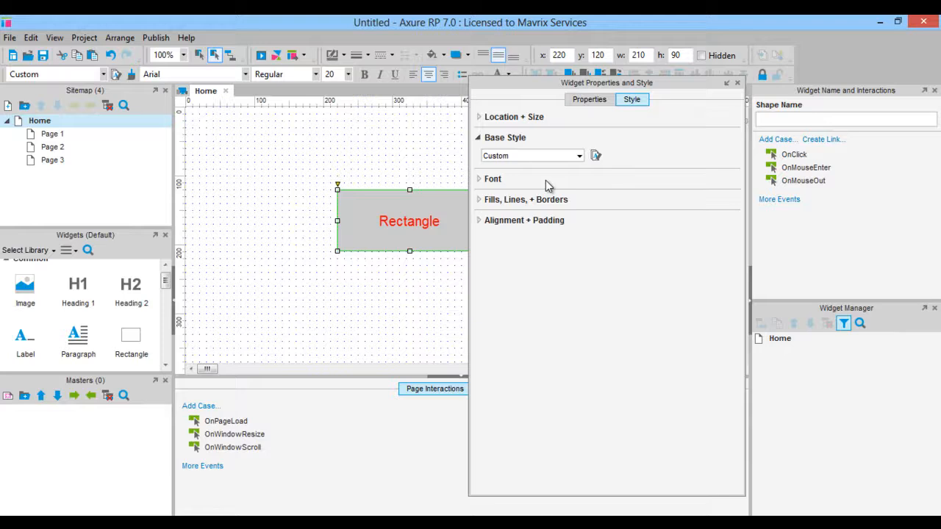
# - Examine the rectangle's location and size, font, and fills, lines and borders settings
pyautogui.click(486, 121)
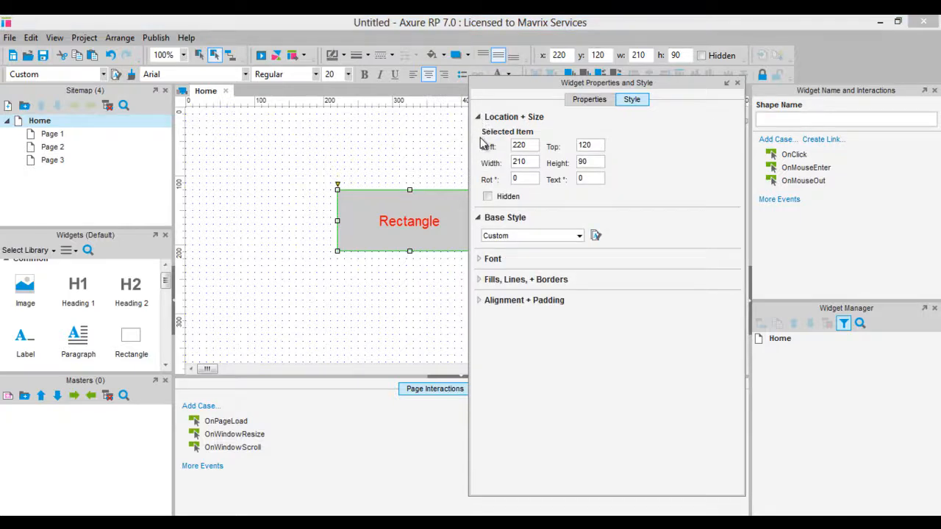
pyautogui.click(483, 265)
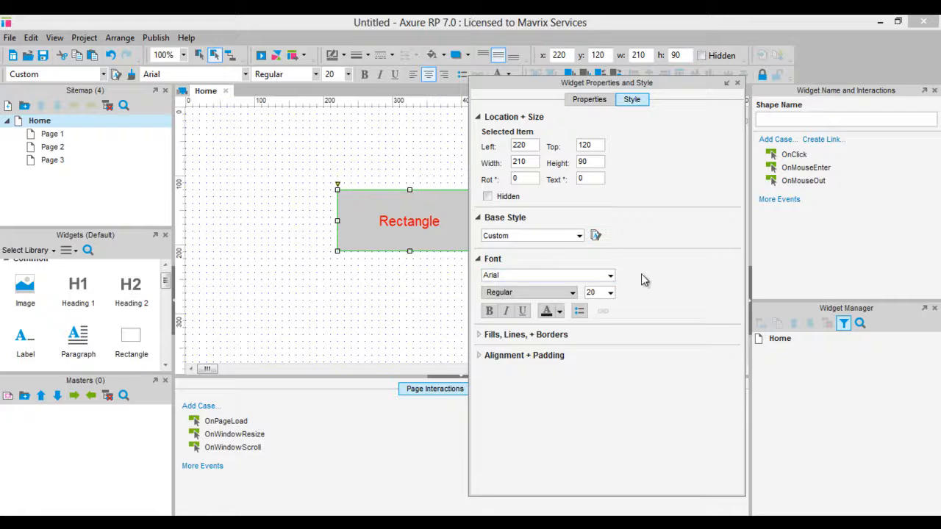
pyautogui.click(479, 335)
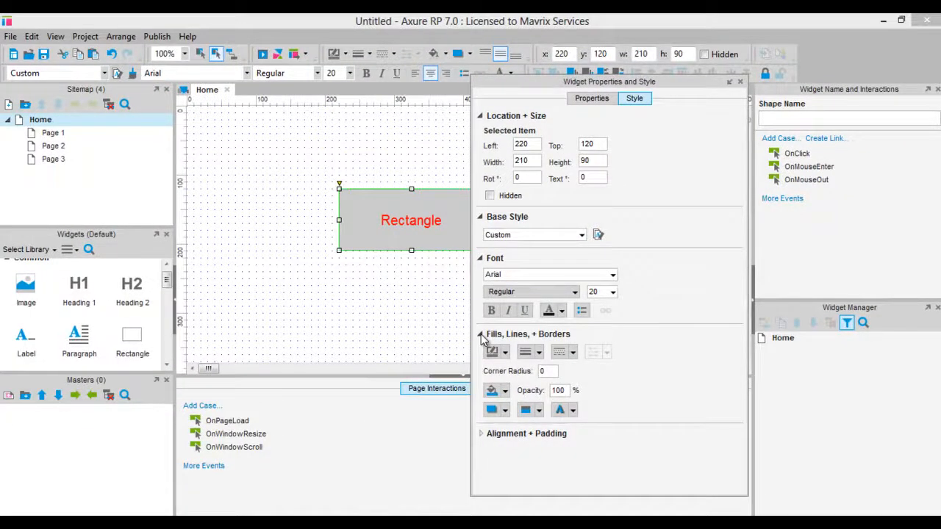
# - Change the rectangle's shape to an ellipse and dock the properties pane back in place
pyautogui.click(582, 101)
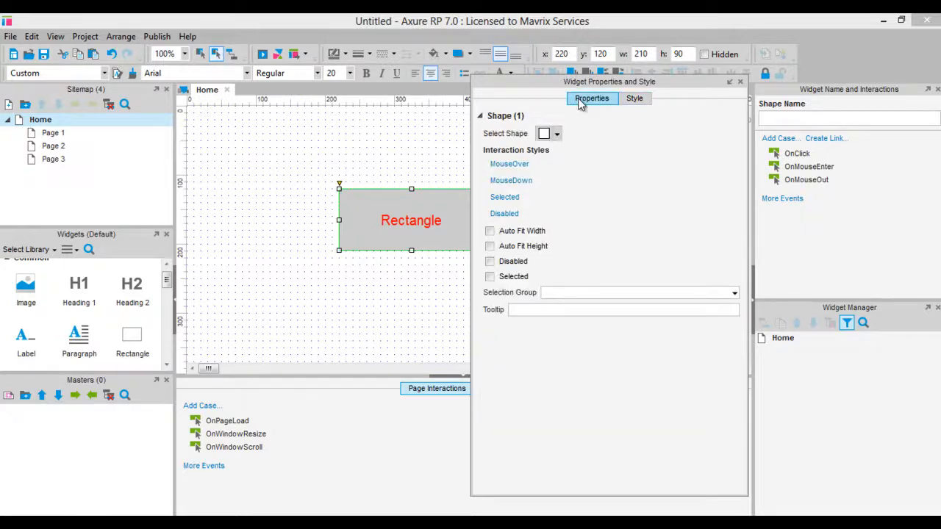
pyautogui.click(557, 134)
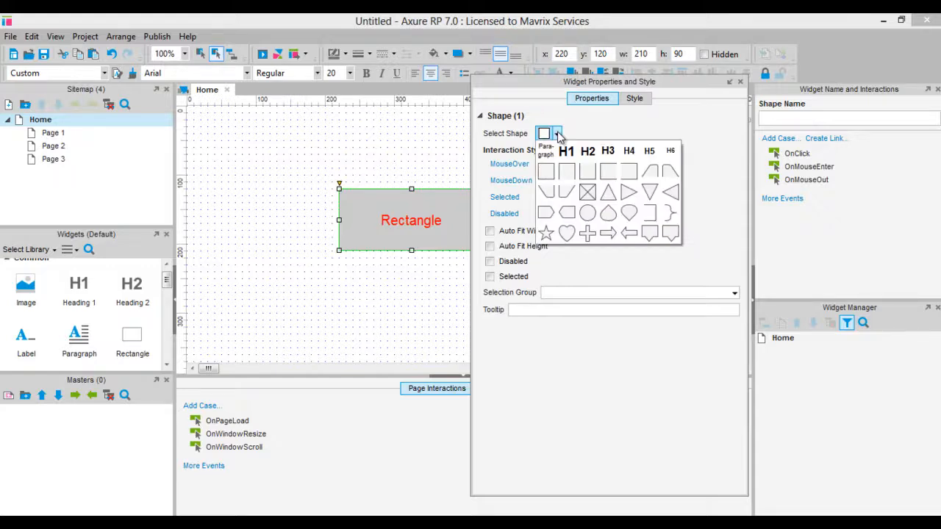
pyautogui.click(587, 212)
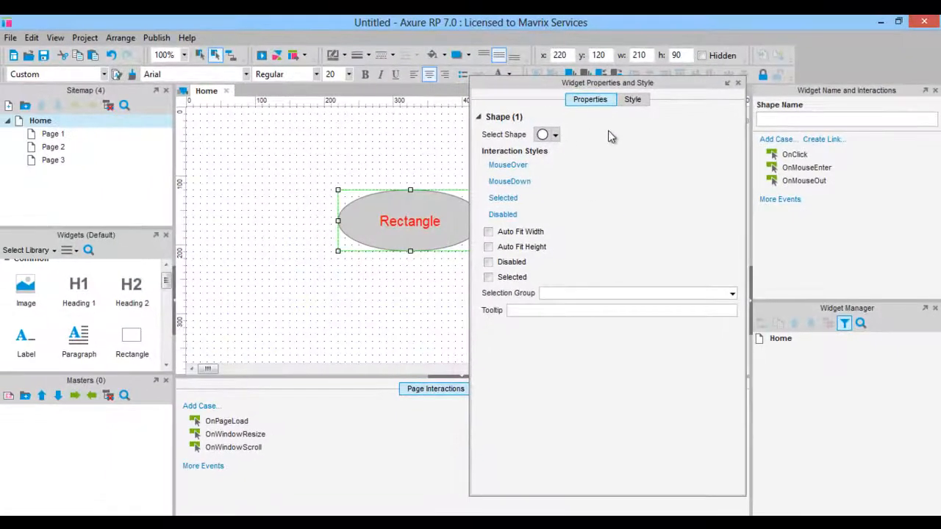
pyautogui.click(726, 82)
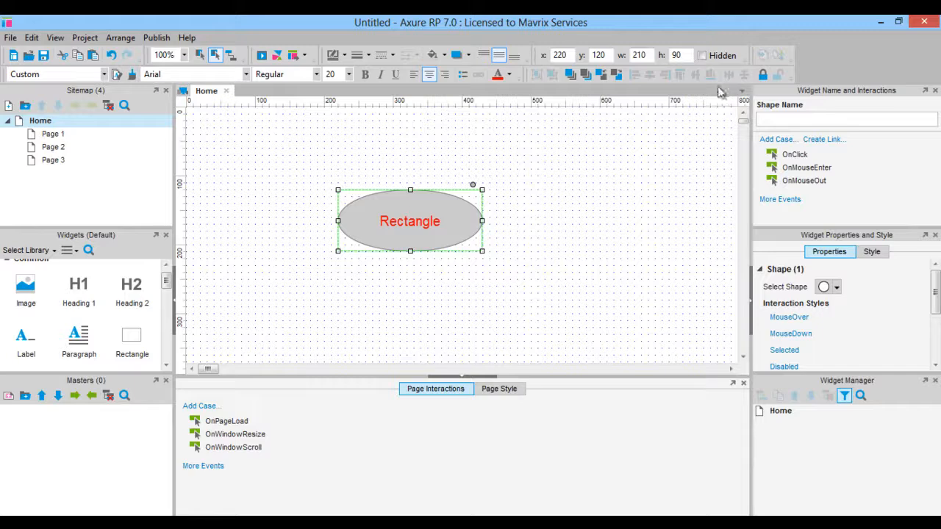
# - Set the ellipse to hidden and make it visible again
pyautogui.rightClick(430, 220)
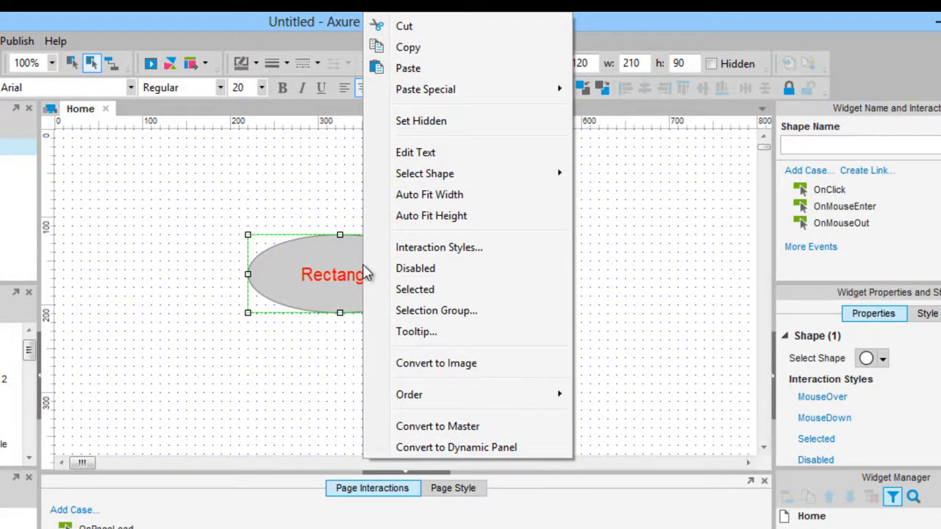
pyautogui.click(397, 125)
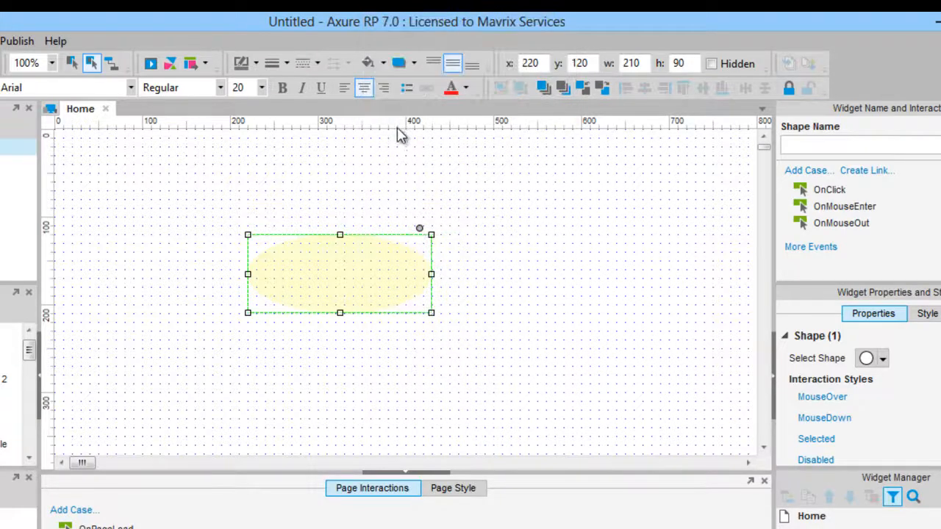
pyautogui.click(443, 177)
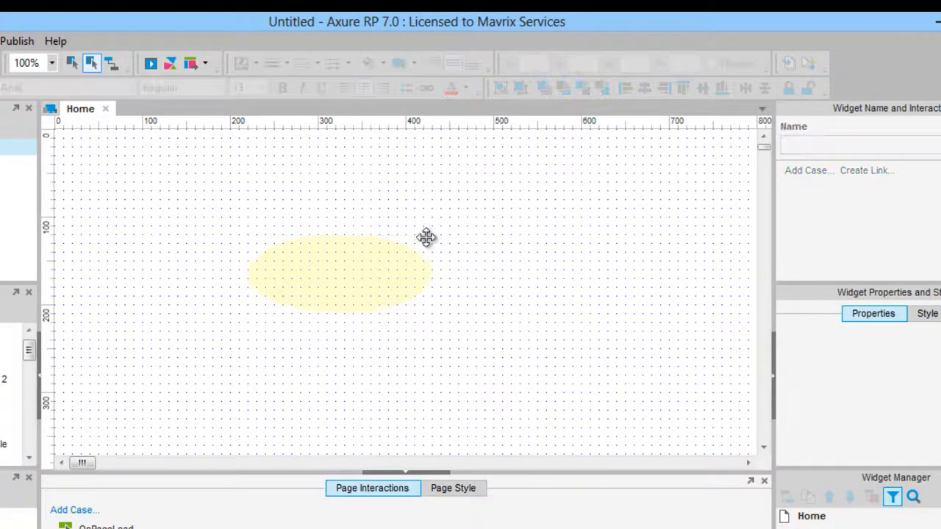
pyautogui.click(393, 269)
pyautogui.rightClick(380, 271)
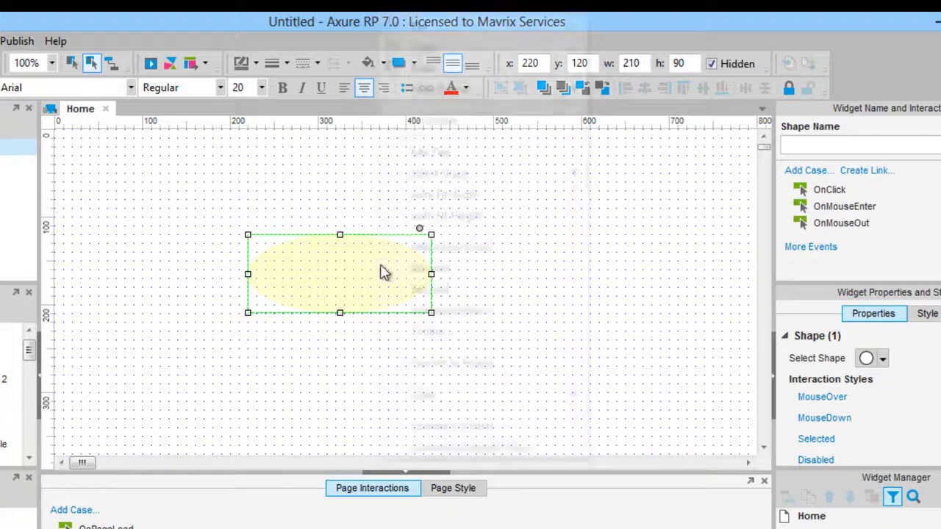
pyautogui.click(429, 122)
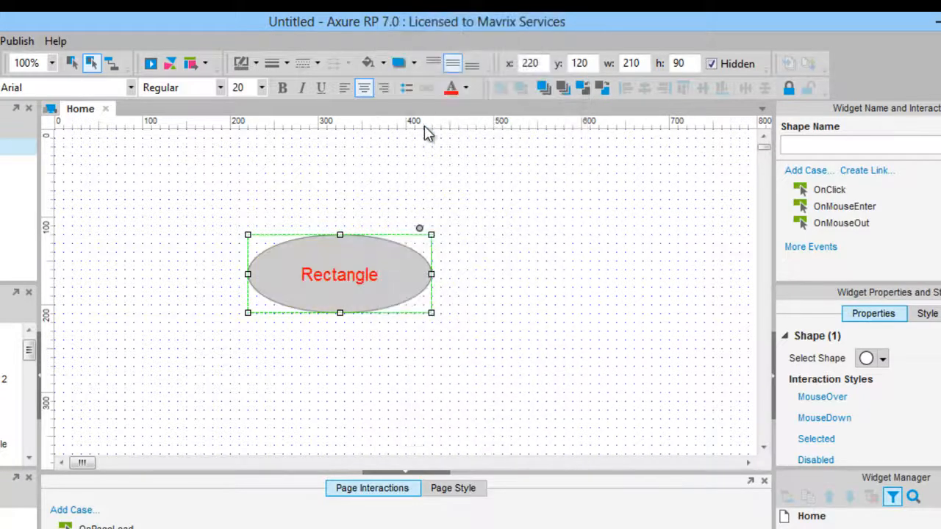